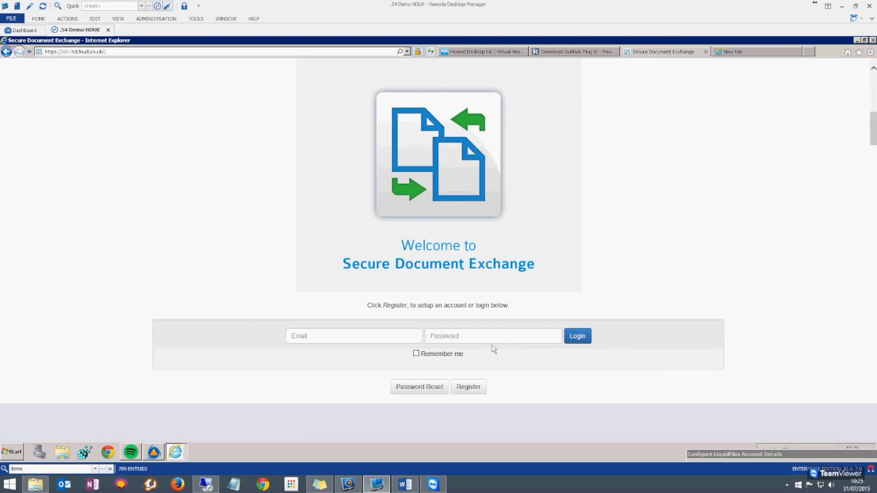
Go from the Secure Document Exchange Welcome page to the account registration page
click(482, 387)
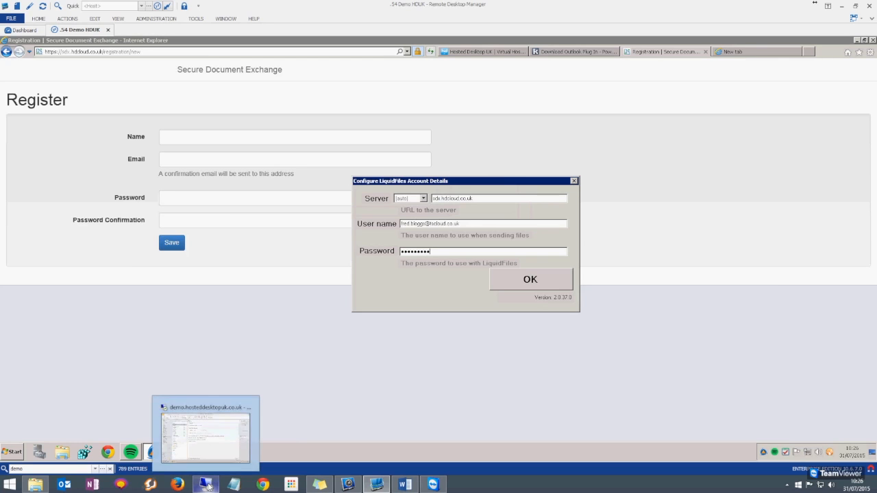
Switch to the remote Outlook desktop
click(208, 486)
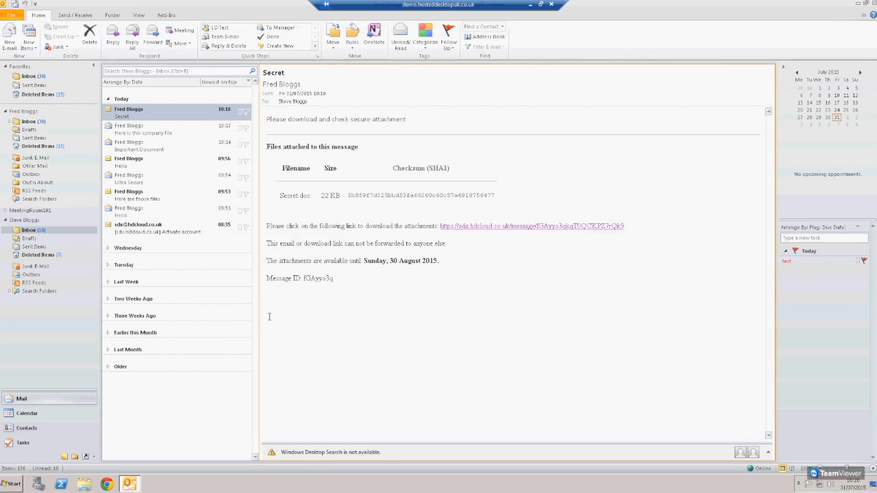
Start a new email and open the LiquidFiles Secure Attach file picker
click(10, 40)
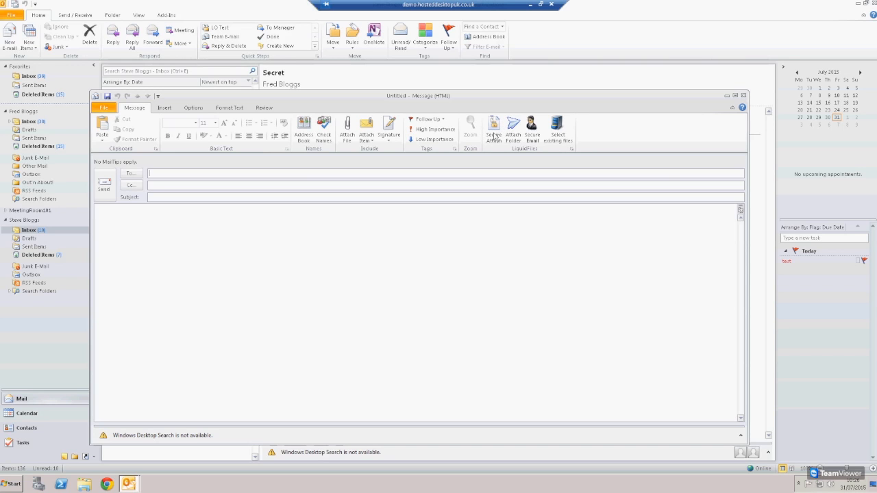
click(493, 136)
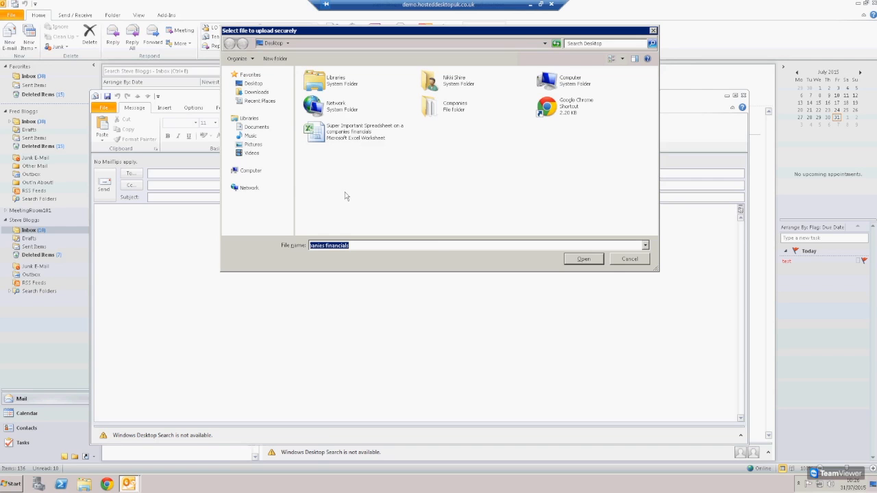
Securely attach 'Super Important Spreadsheet on a companies financials' from the Desktop
click(352, 138)
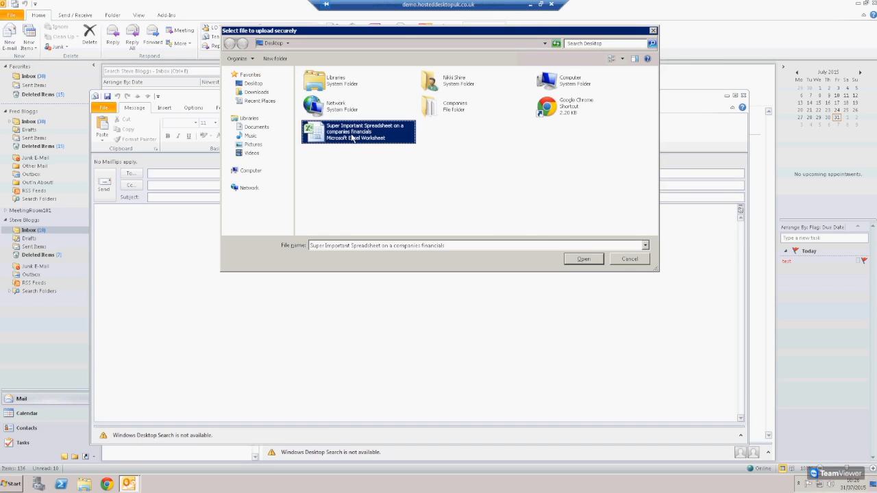
click(581, 259)
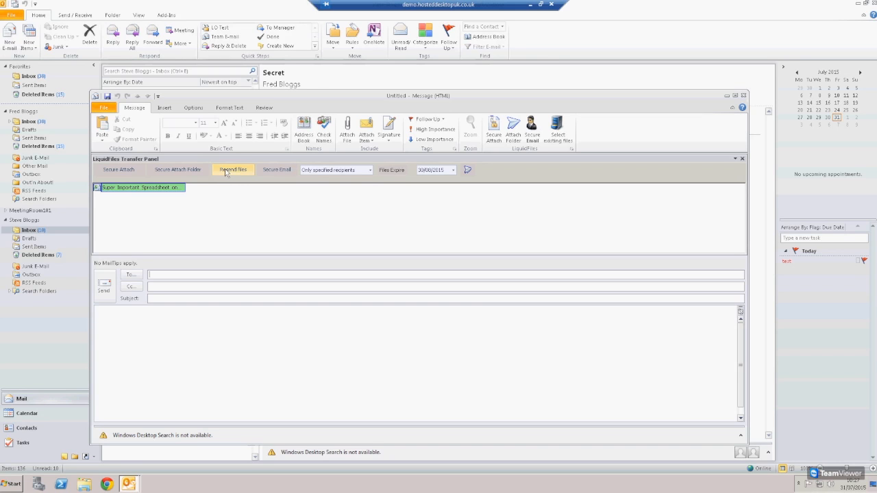
Keep access limited to specified recipients and set the files to expire on 01/09/2015
click(226, 171)
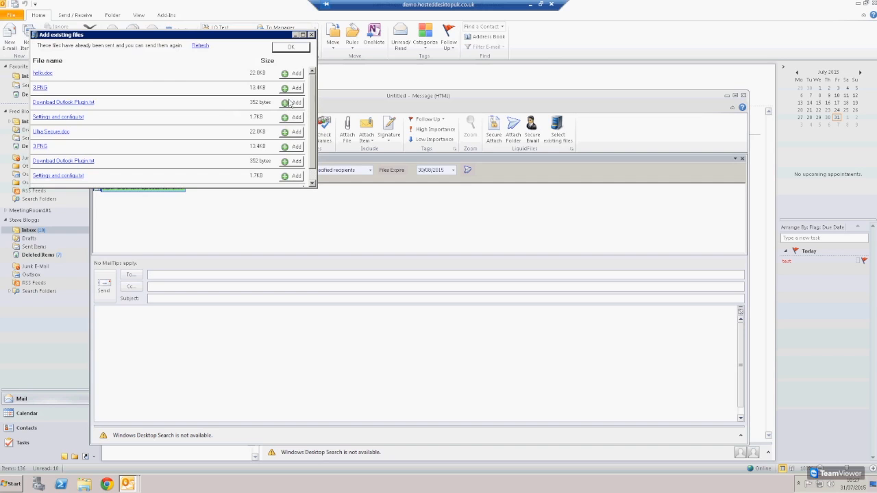
click(293, 51)
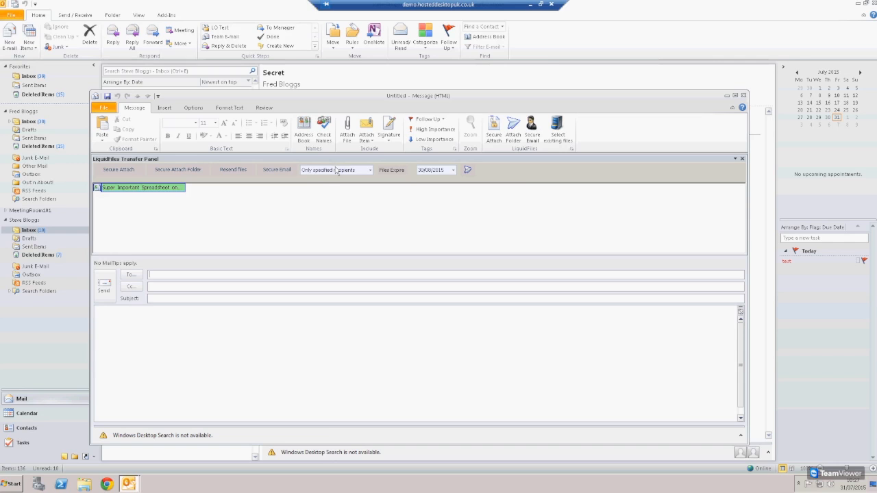
click(335, 169)
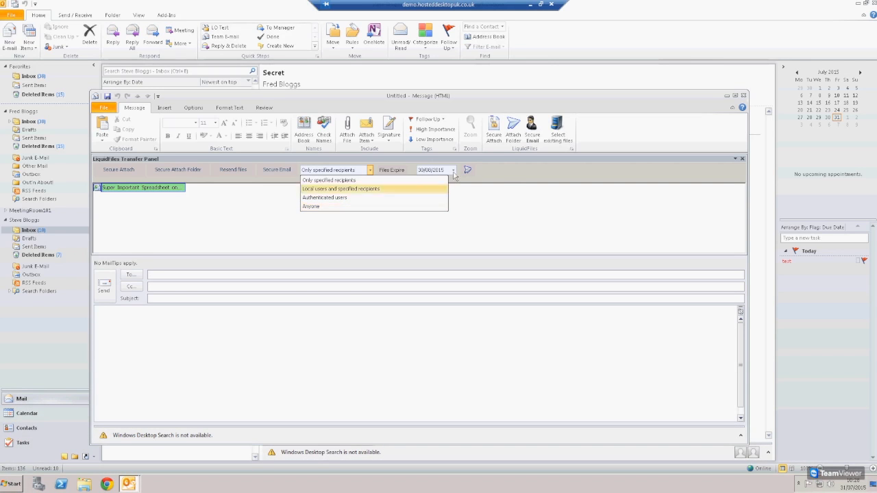
click(435, 169)
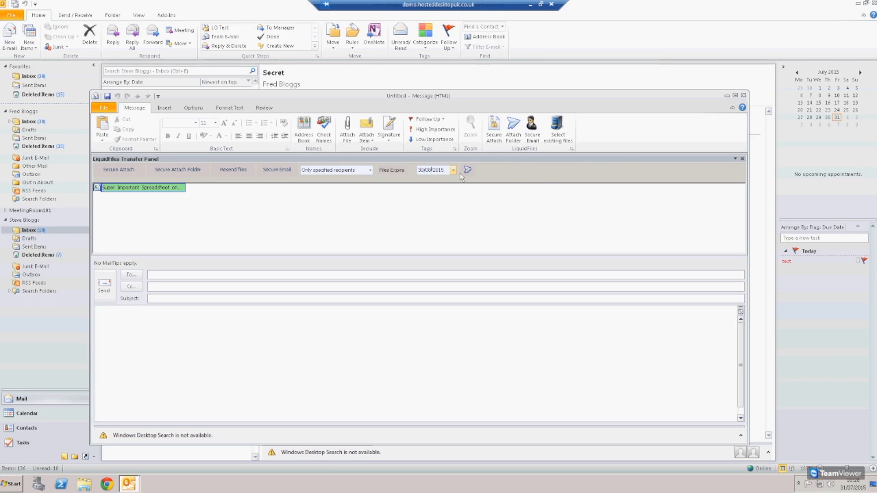
click(453, 170)
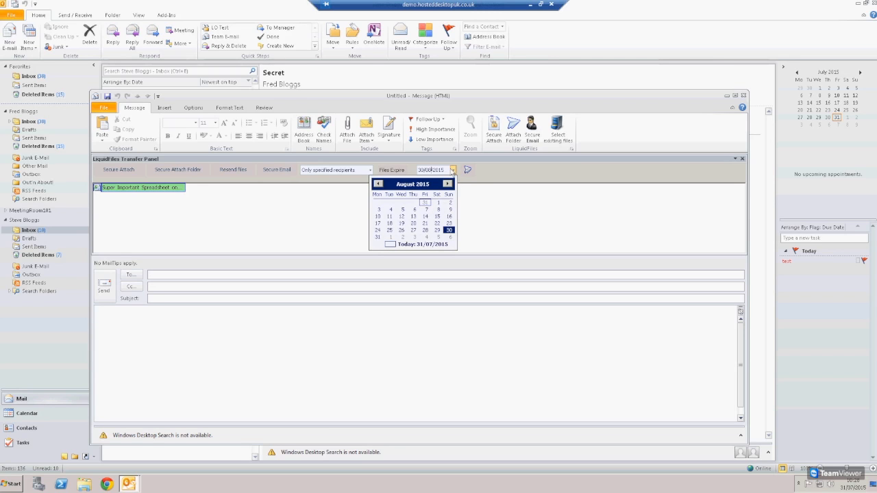
click(390, 238)
click(240, 278)
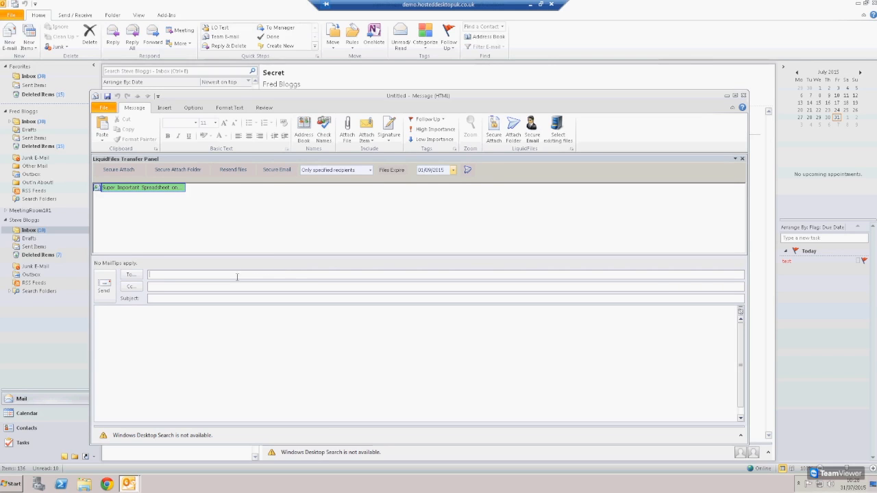
Address the message to the contact with subject 'Here is that important document'
text(steve)
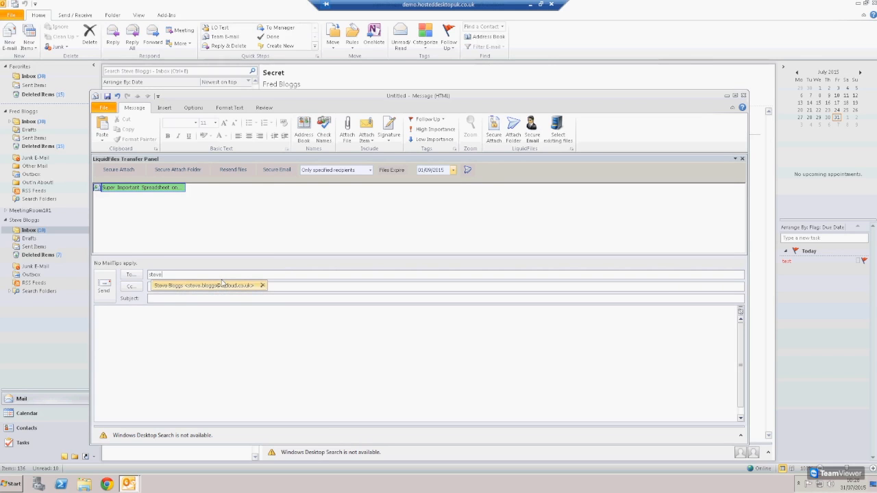
key(Tab)
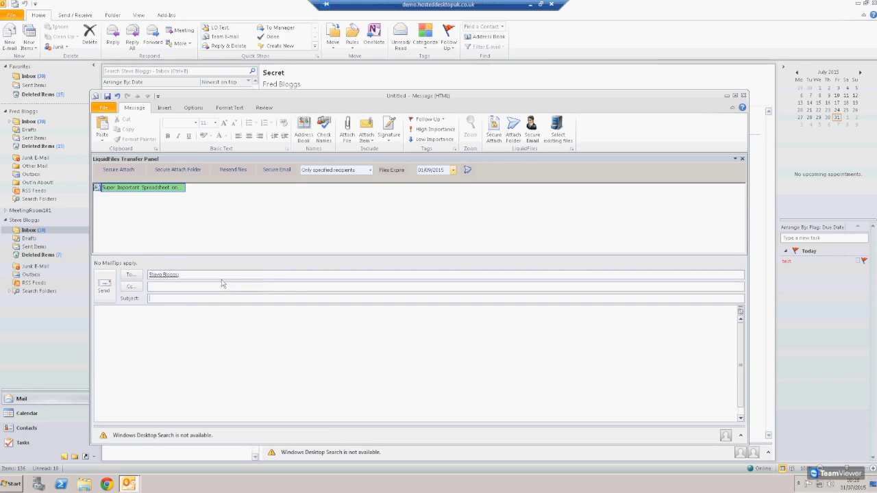
text(Here is that important document)
key(Tab)
Write 'Here is that document you requested.', sign off Best Regards with the sender's name, and send
text(Hi Steve)
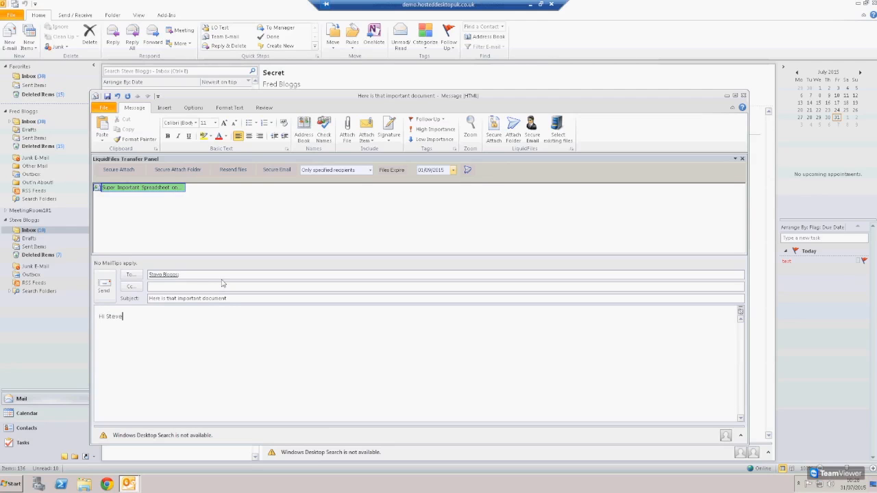
text(,  Here is that document you requested.)
key(Return)
key(Return)
text(Best Regards)
key(Return)
key(Return)
text(Fred Blogg)
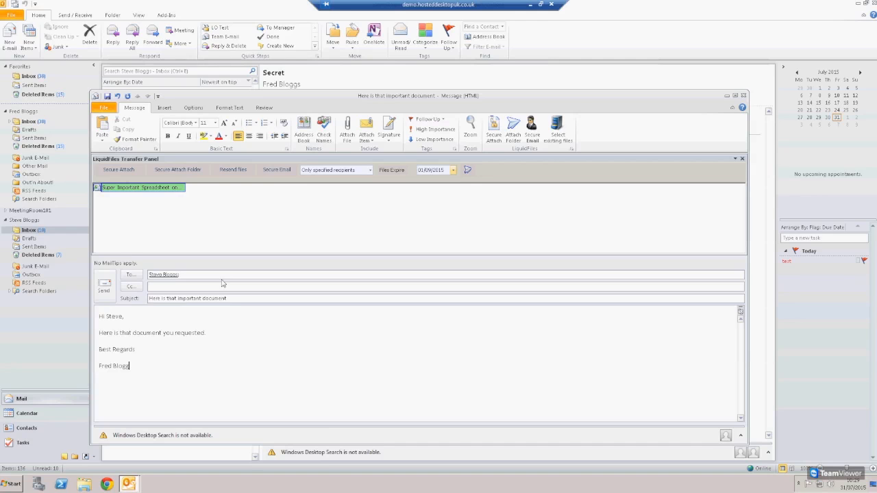
text(s)
click(105, 288)
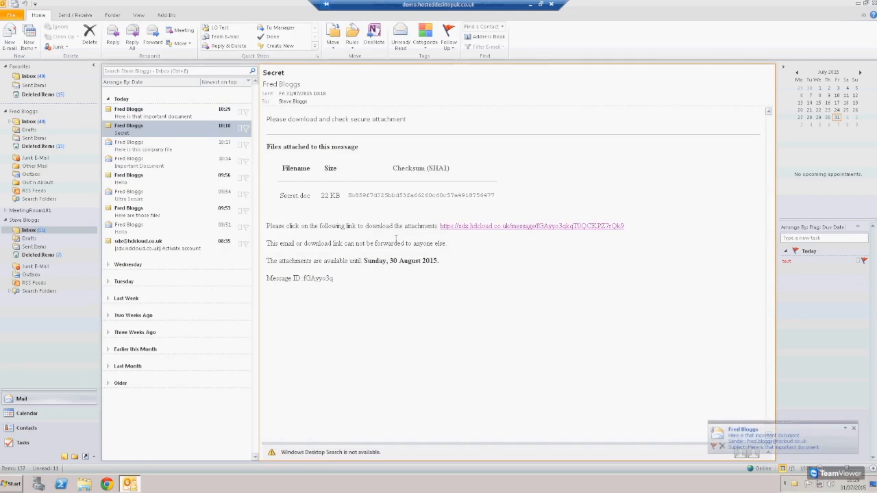
Open the received 'Here is that important document' message and highlight its body and file name
click(174, 114)
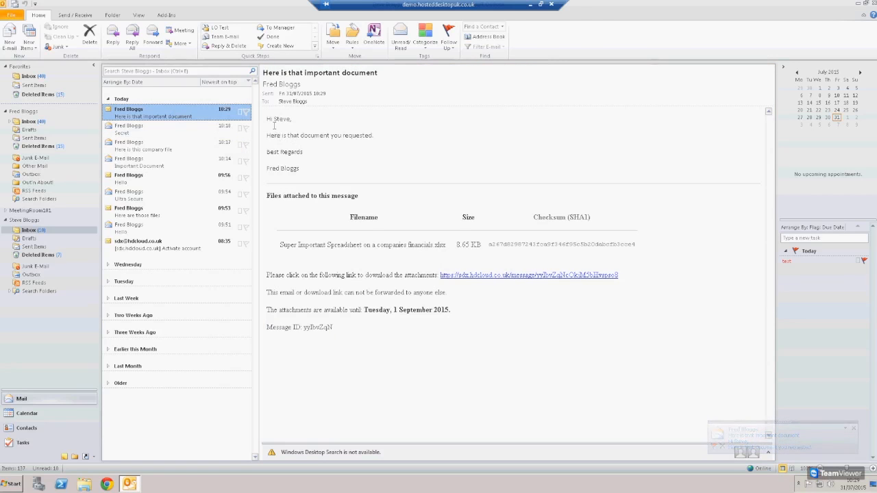
drag(267, 118, 333, 167)
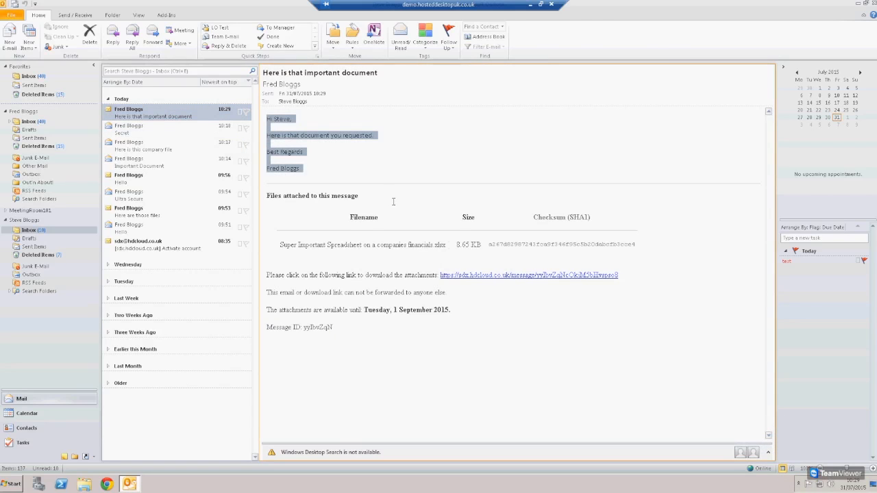
drag(328, 245, 408, 247)
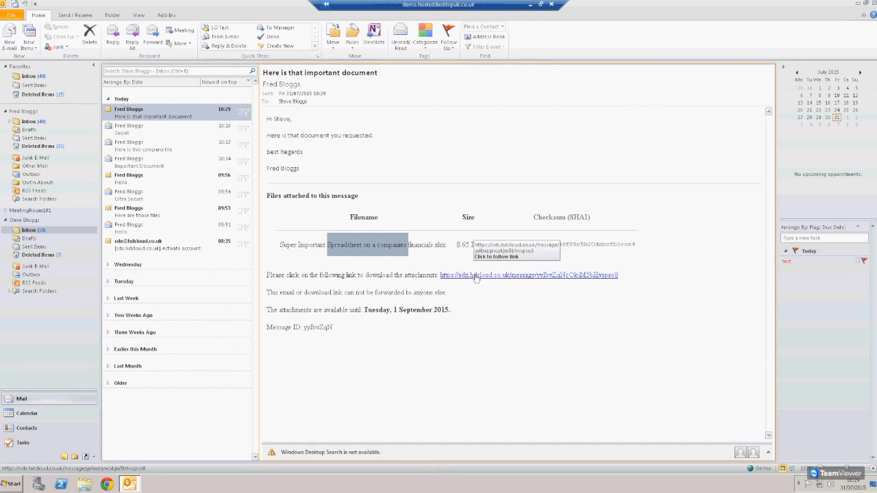
Follow the download link and enter the recipient's e-mail address on the portal login page
click(476, 276)
click(246, 145)
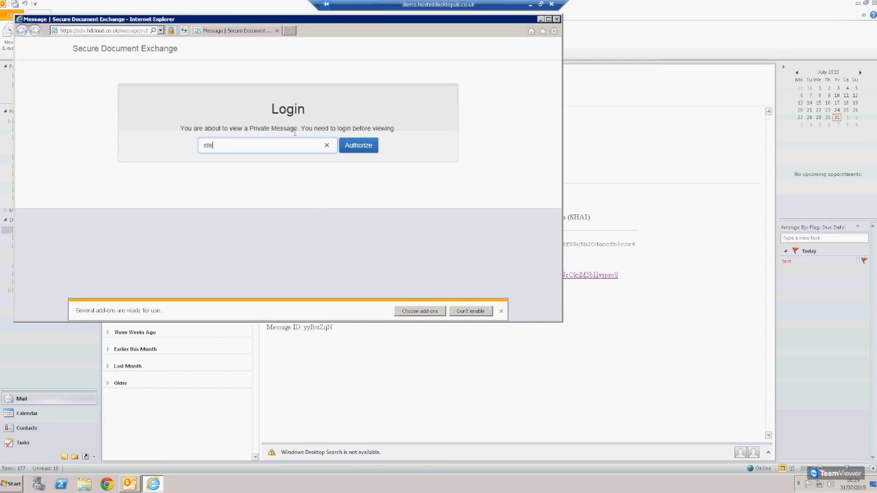
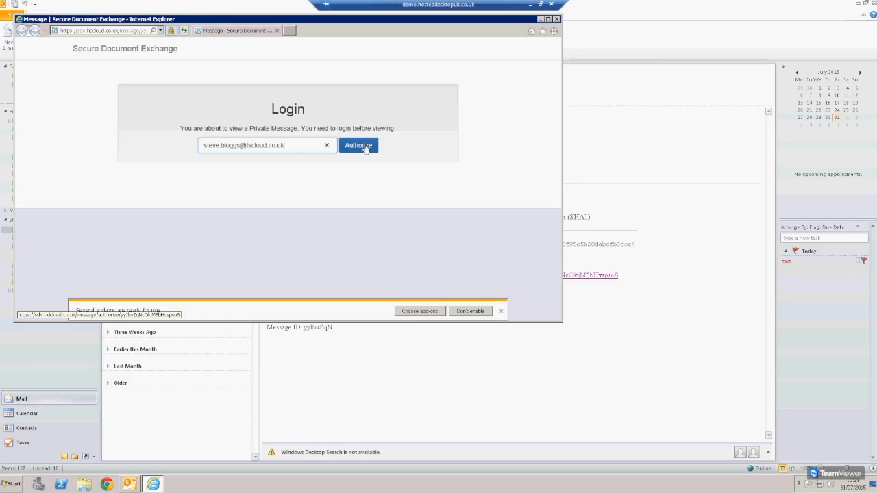
Log in to the Secure Document Exchange portal with the recipient's password
click(358, 146)
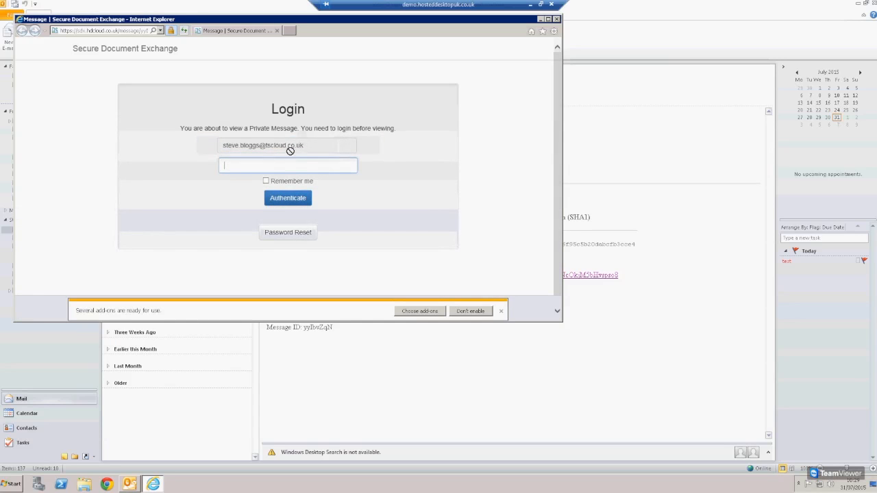
text(*********)
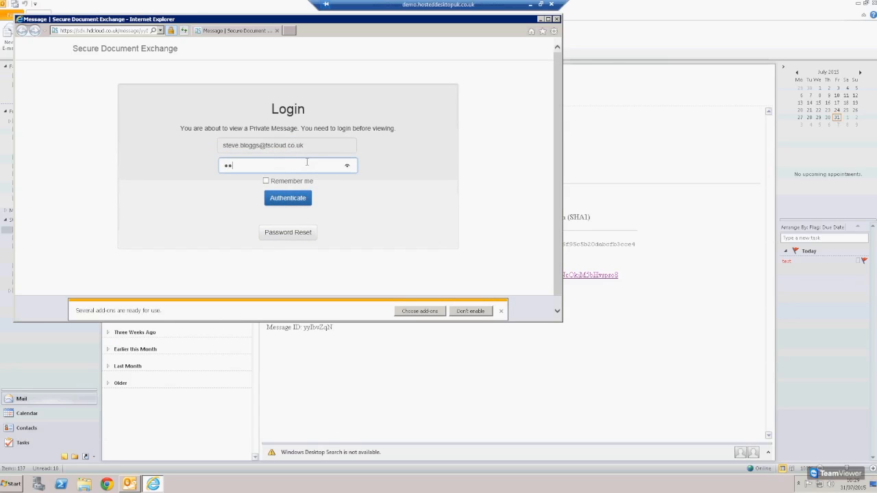
click(305, 198)
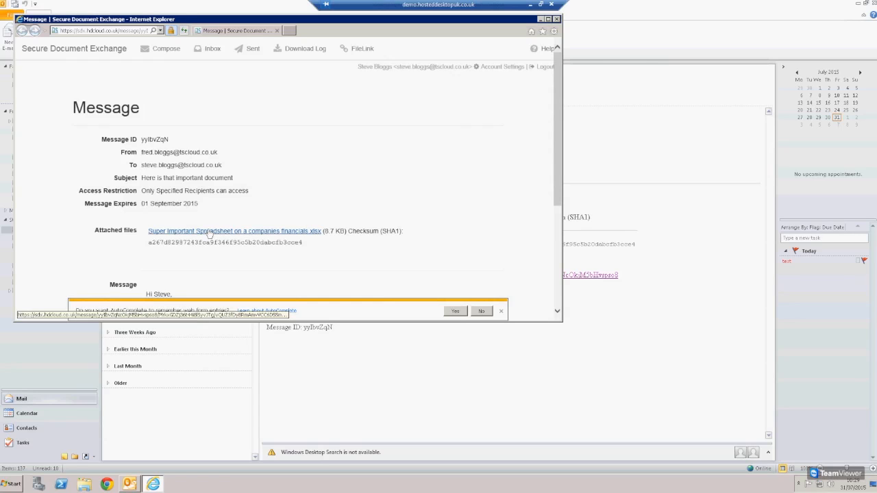
Try downloading the financials spreadsheet, cancel it, minimise the browser and start a new email
click(234, 233)
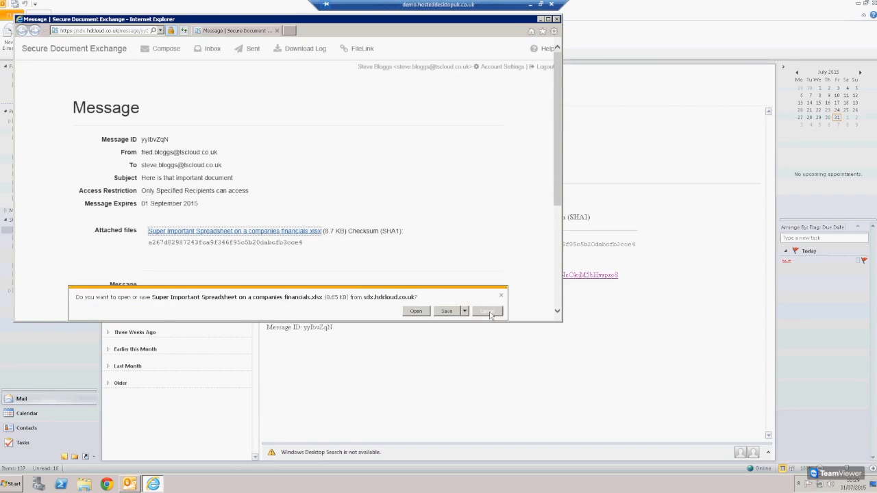
click(489, 312)
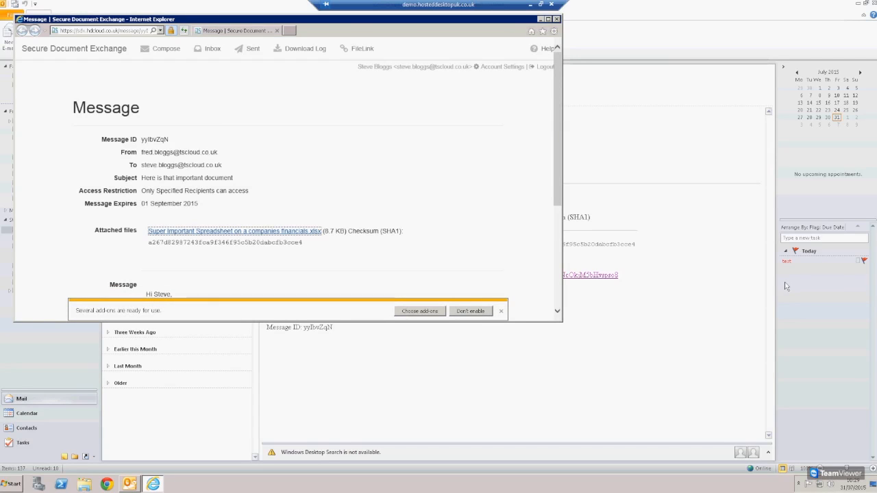
click(541, 20)
click(11, 39)
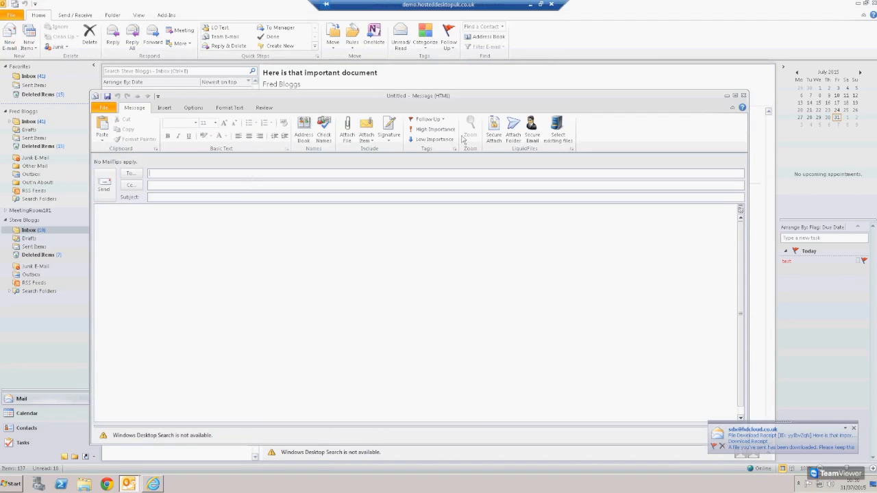
Securely attach the Desktop's Companies folder with Attach Folder
click(515, 133)
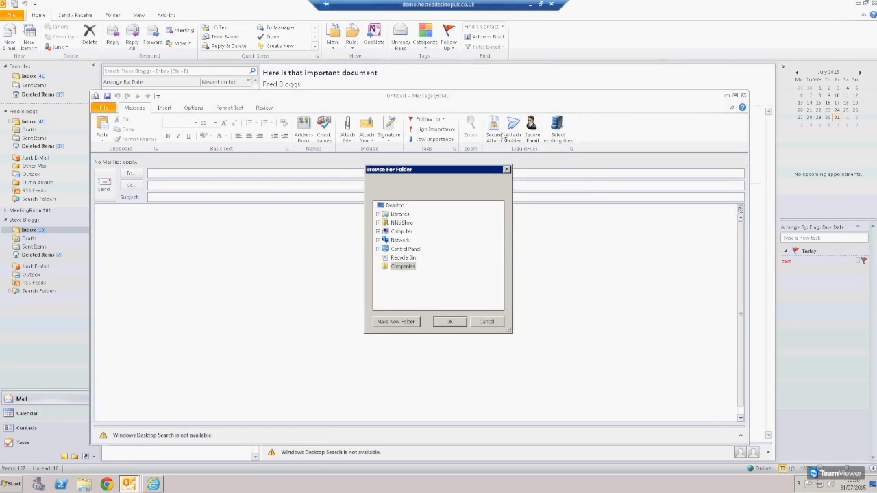
click(404, 267)
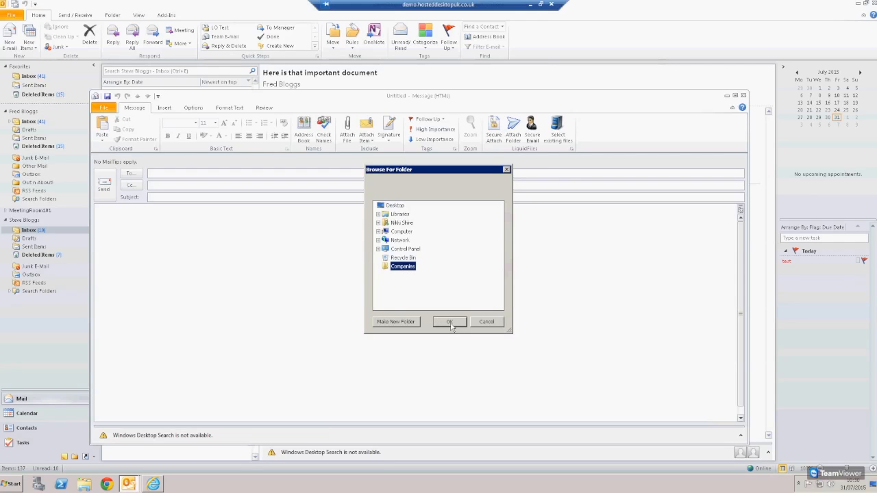
click(449, 322)
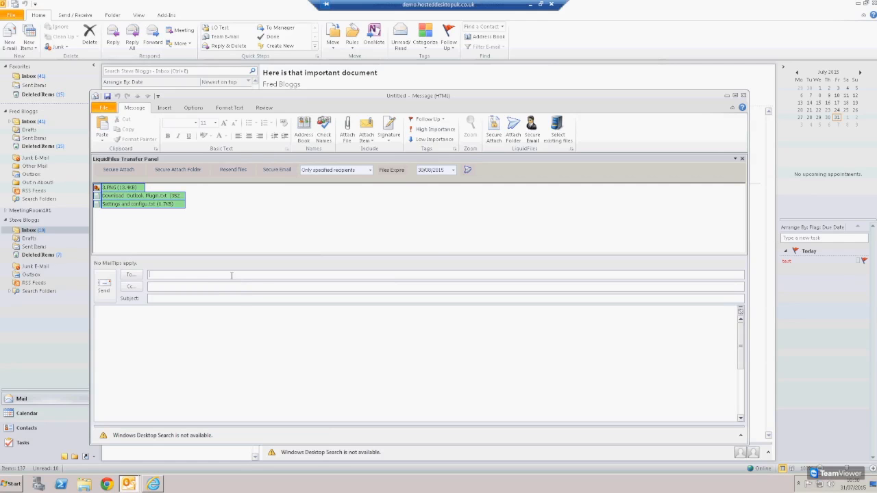
Address the message to the contact with subject 'Website'
text(steve)
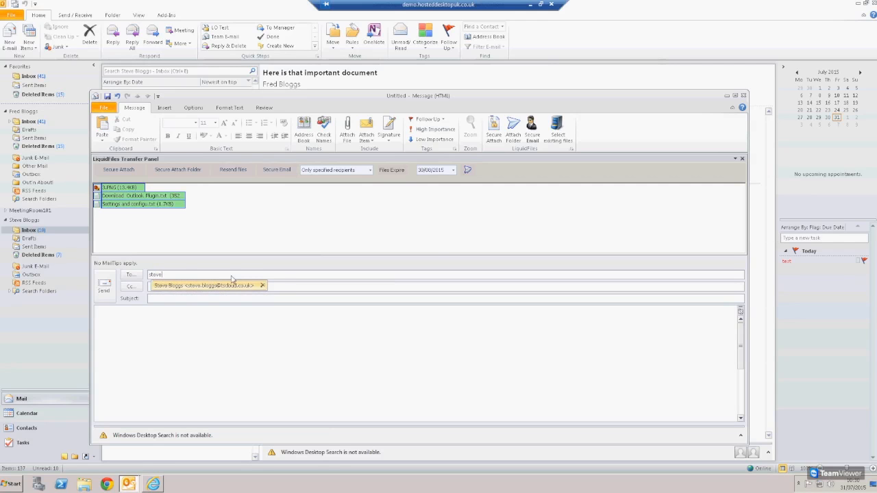
key(Tab)
key(Tab)
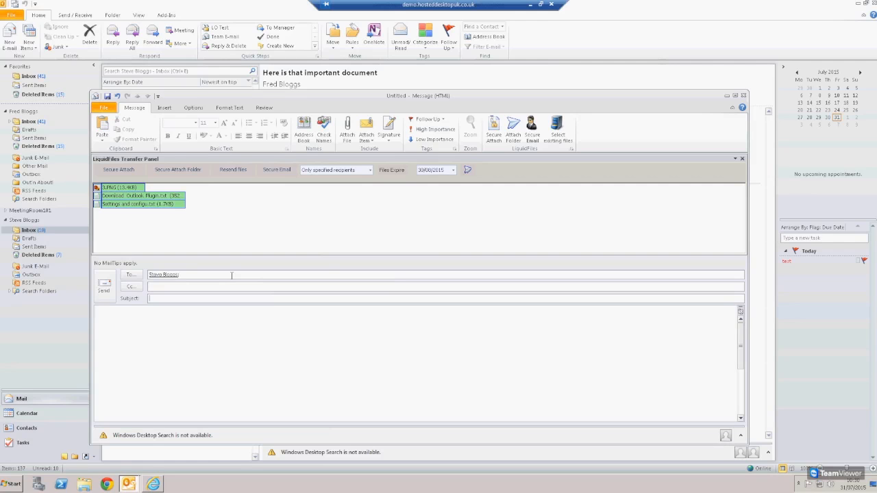
text(Website)
key(Tab)
Write 'Here is those website documents.' signed Best Regards with the sender's first name, then send
text(Hi Steve)
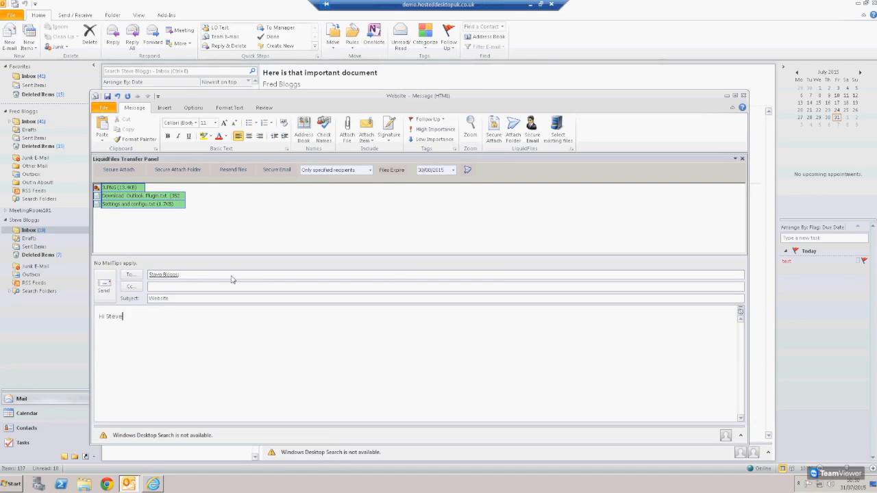
text(,  Here is those website )
text(documents.  )
text(Best)
text( Regards)
key(Return)
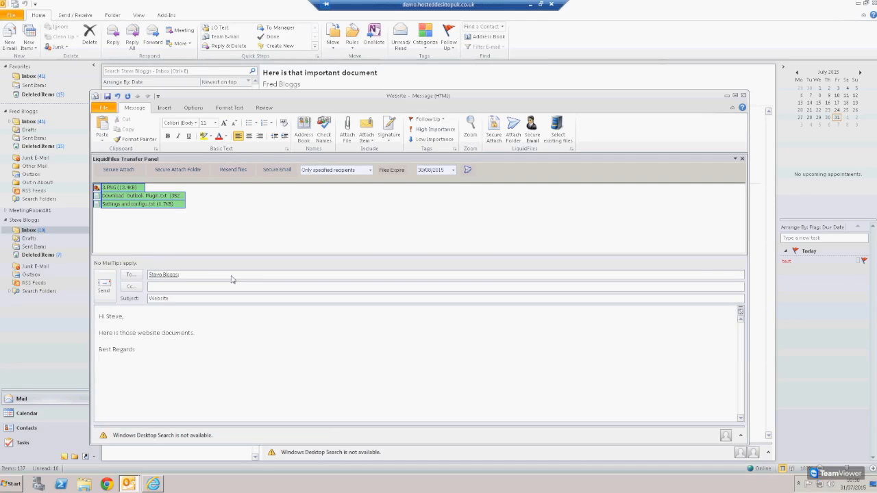
text(Fred)
click(104, 286)
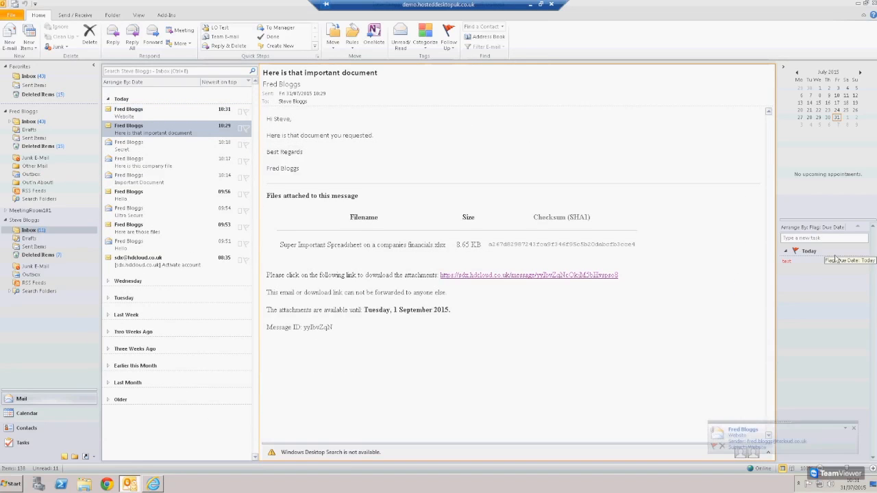
click(9, 34)
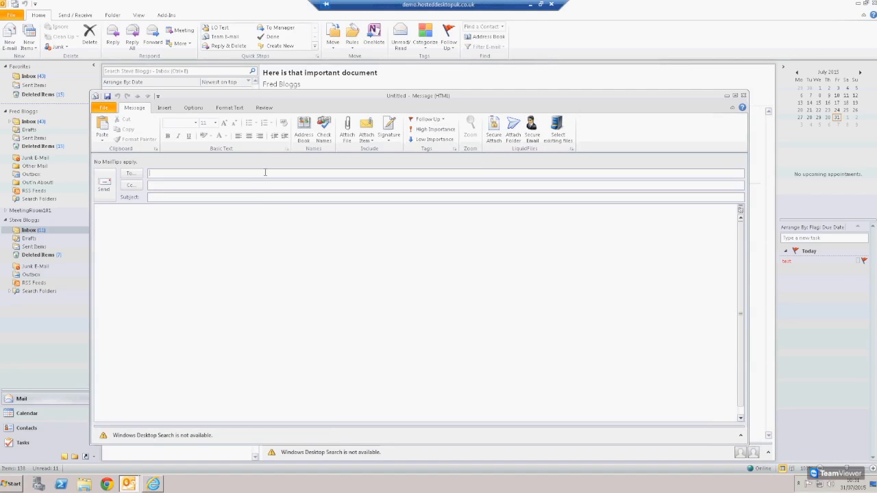
Address the new email to the contact and set the subject to 'super secret'
text(Steve)
key(Tab)
key(Tab)
text(I)
text(super Sec)
key(BackSpace)
key(BackSpace)
key(BackSpace)
text(secret)
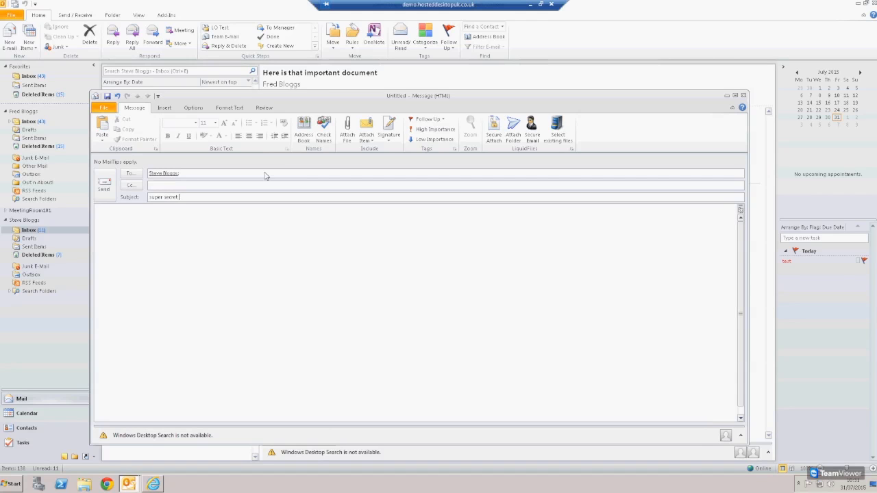
key(Tab)
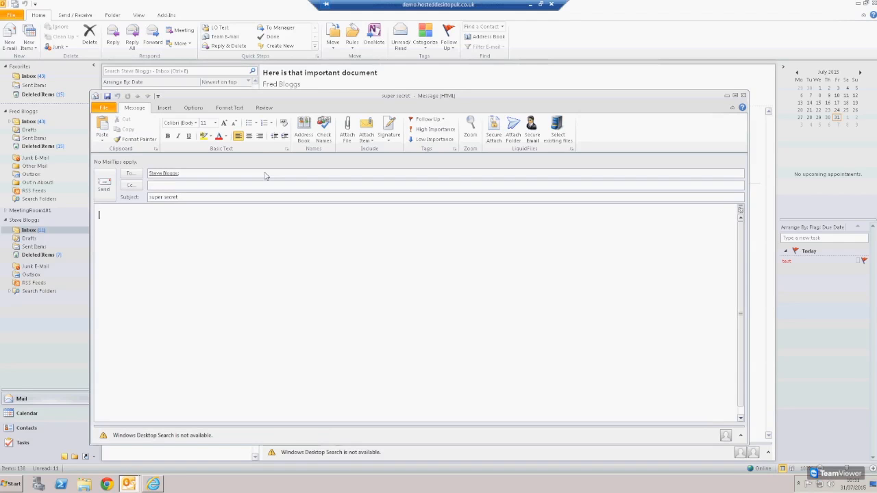
Write a short greeting saying this is a super secret email, signed with the sender's name
text(Hi Steve,)
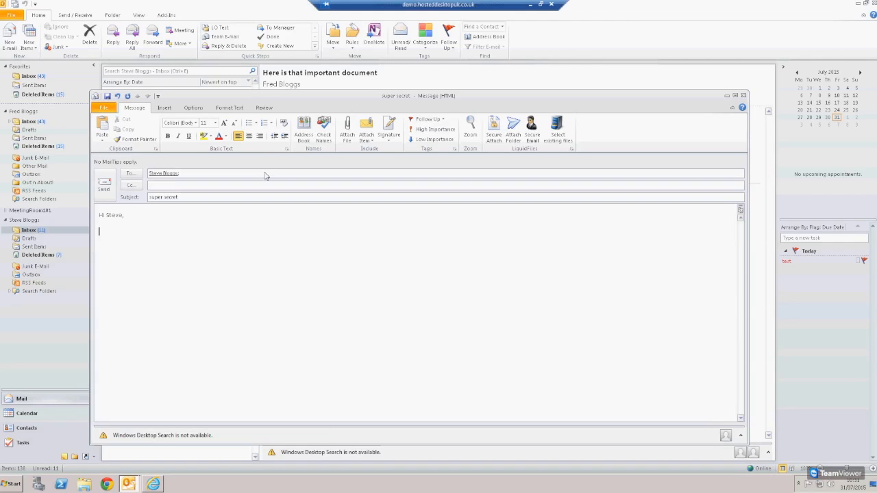
text(Here is thais super secret emails)
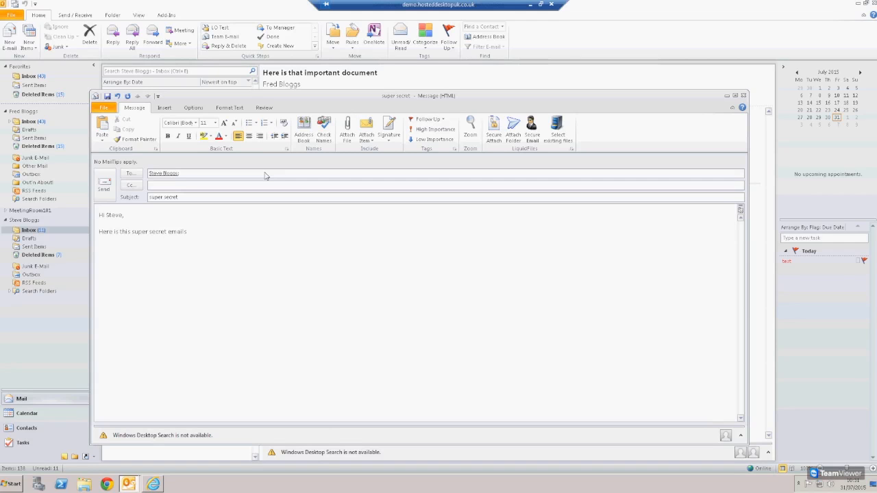
text(il.Best Regards)
key(BackSpace)
key(BackSpace)
text(Fre)
Send the draft as a LiquidFiles Secure Email and open the received message's download link
click(534, 131)
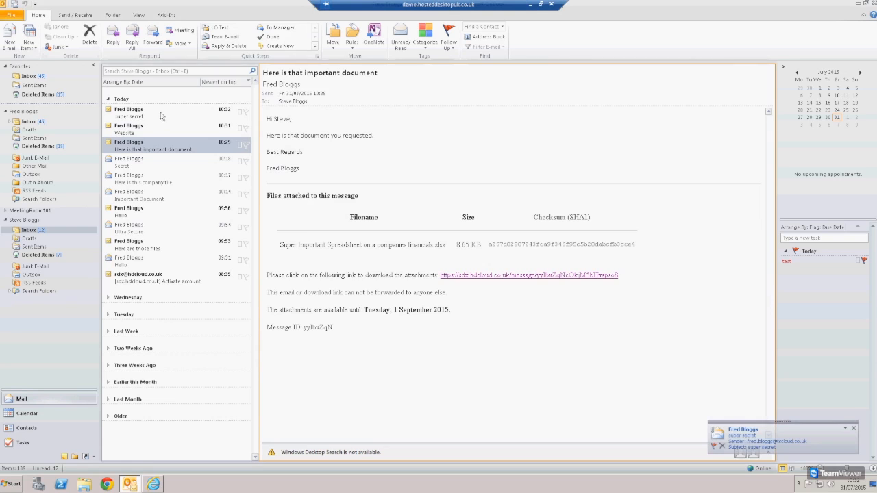
click(163, 114)
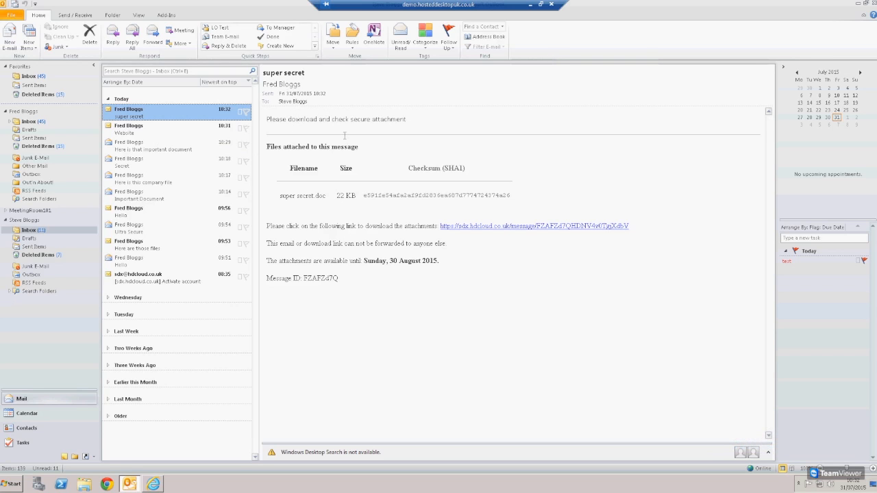
click(507, 226)
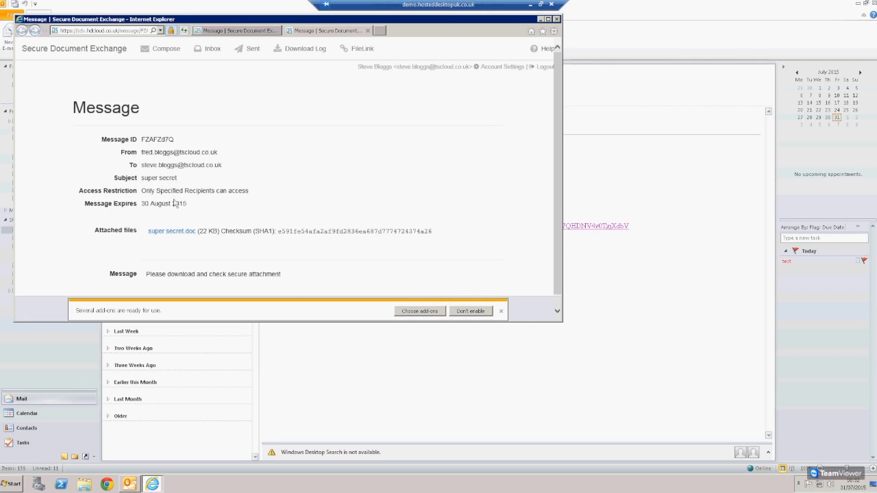
Open super secret.doc from the portal in Word and check its email text
click(173, 232)
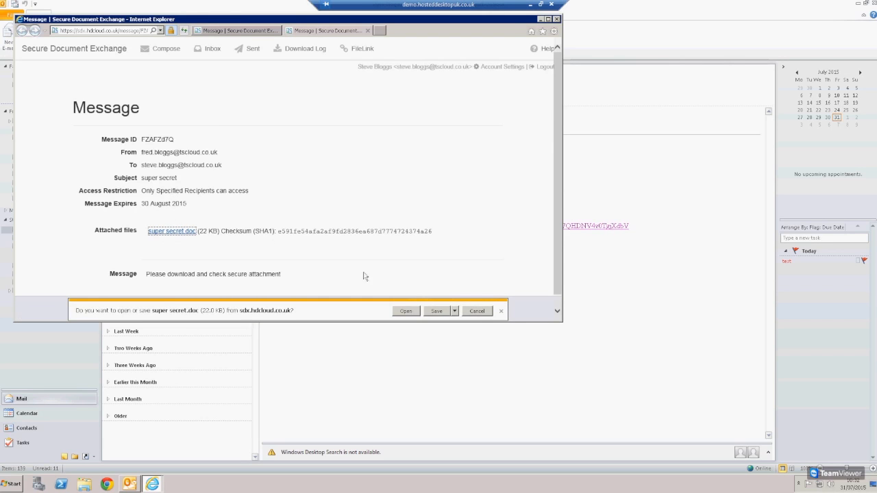
click(407, 311)
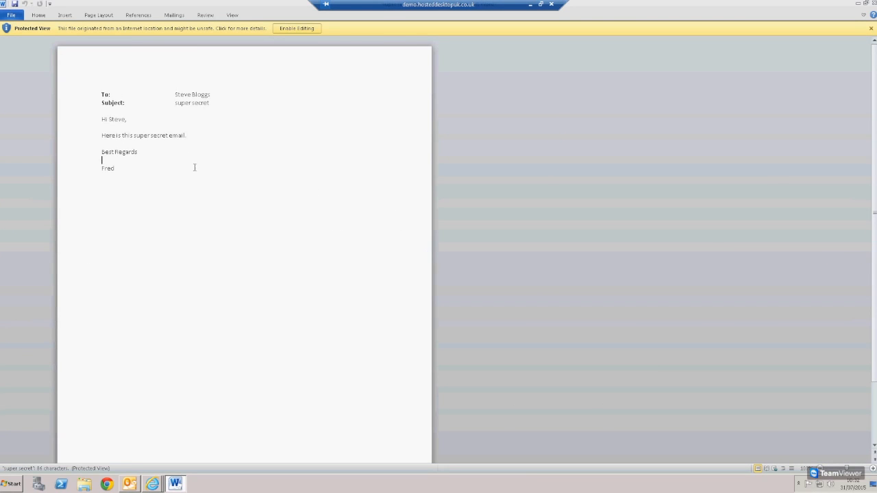
drag(194, 166, 107, 90)
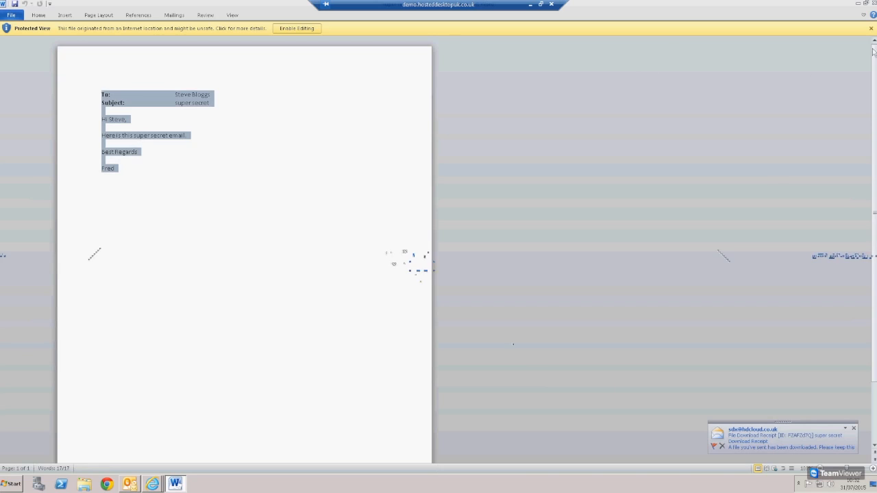
Close Word and the portal window, then start a new blank email
click(871, 3)
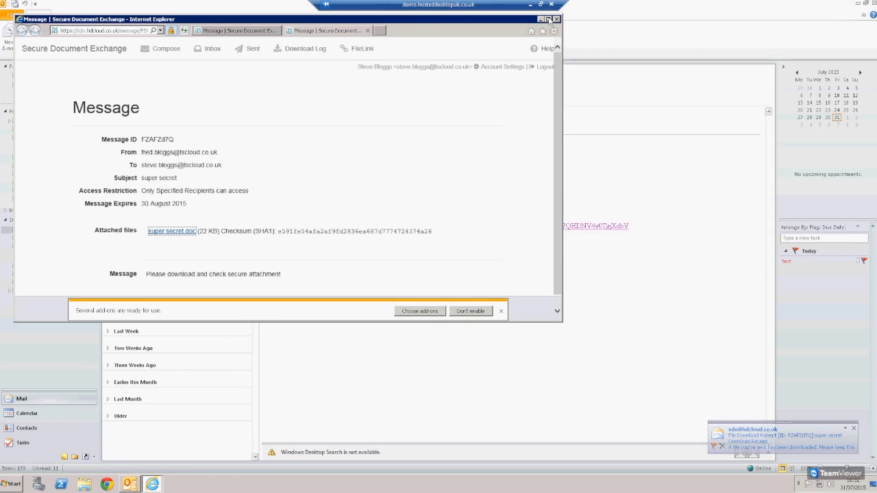
click(556, 19)
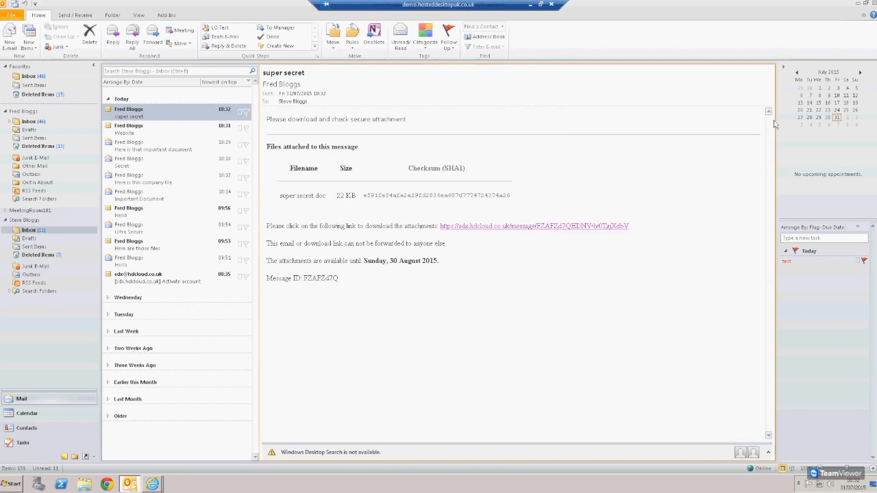
click(9, 39)
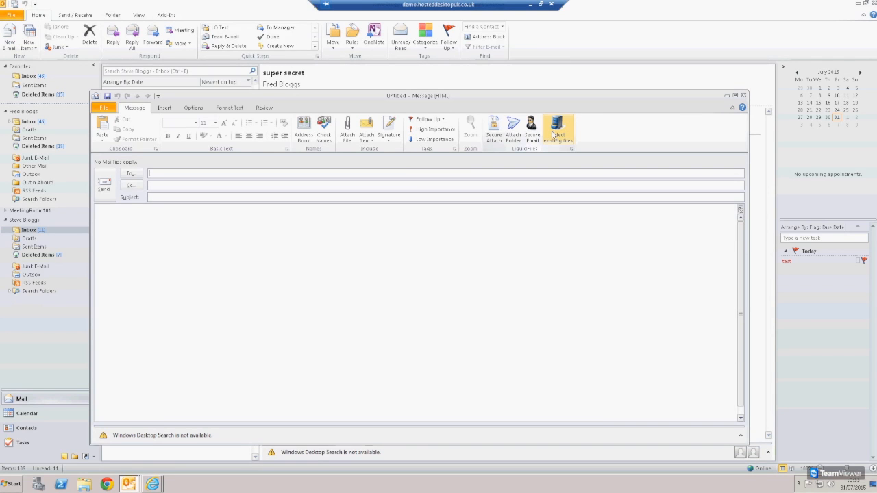
Attach the previously sent 3.PNG from the existing LiquidFiles files list
click(553, 135)
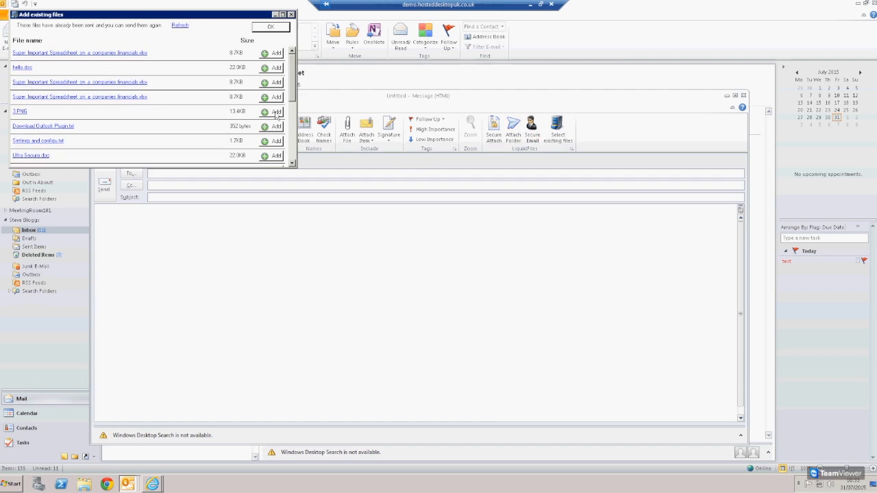
click(275, 112)
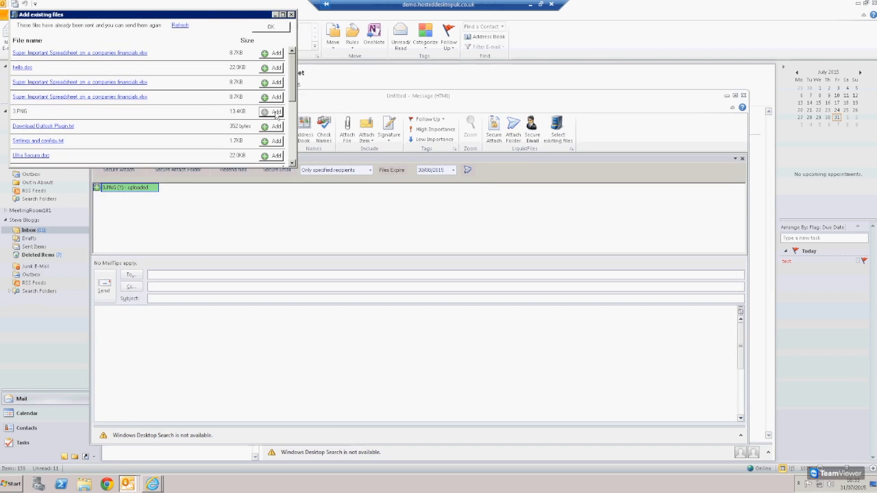
click(271, 29)
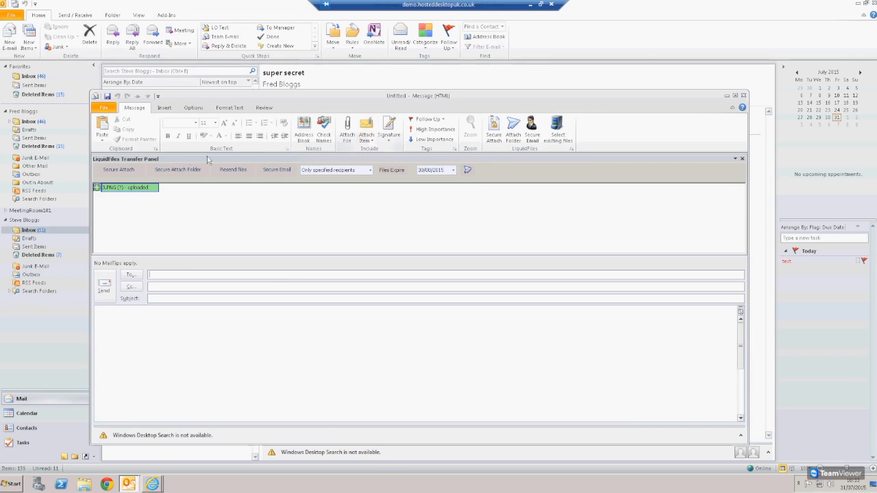